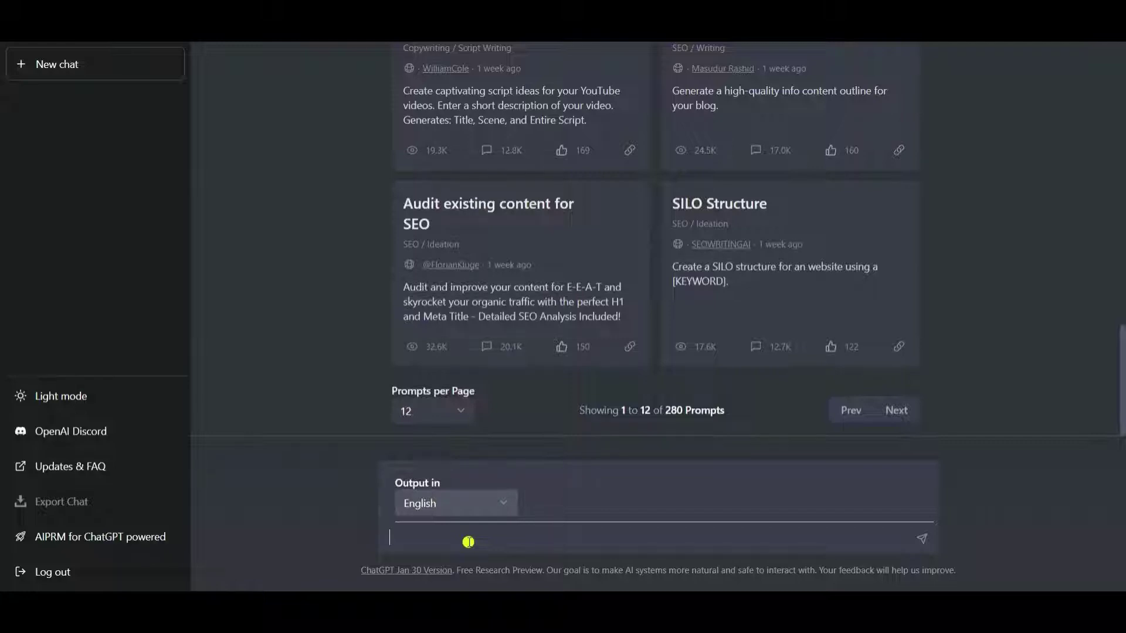
Ask ChatGPT for an Ecommerce SEO business website outline containing at least 6 pages
type("Create a website outline for my Ecommerce SEO busi")
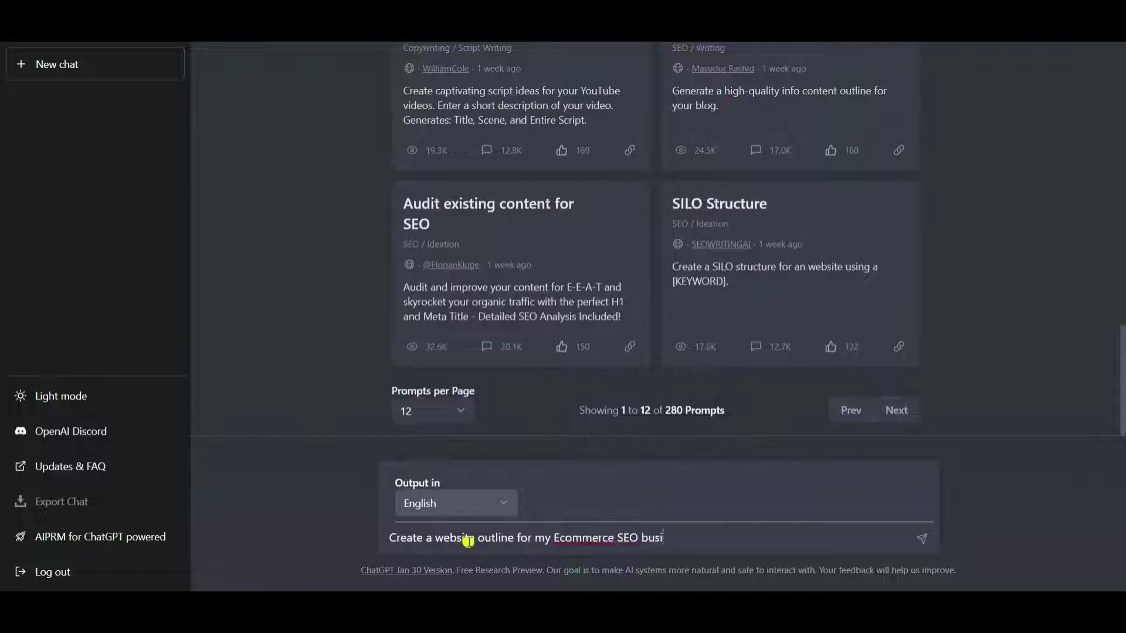
type("neess. The website should con")
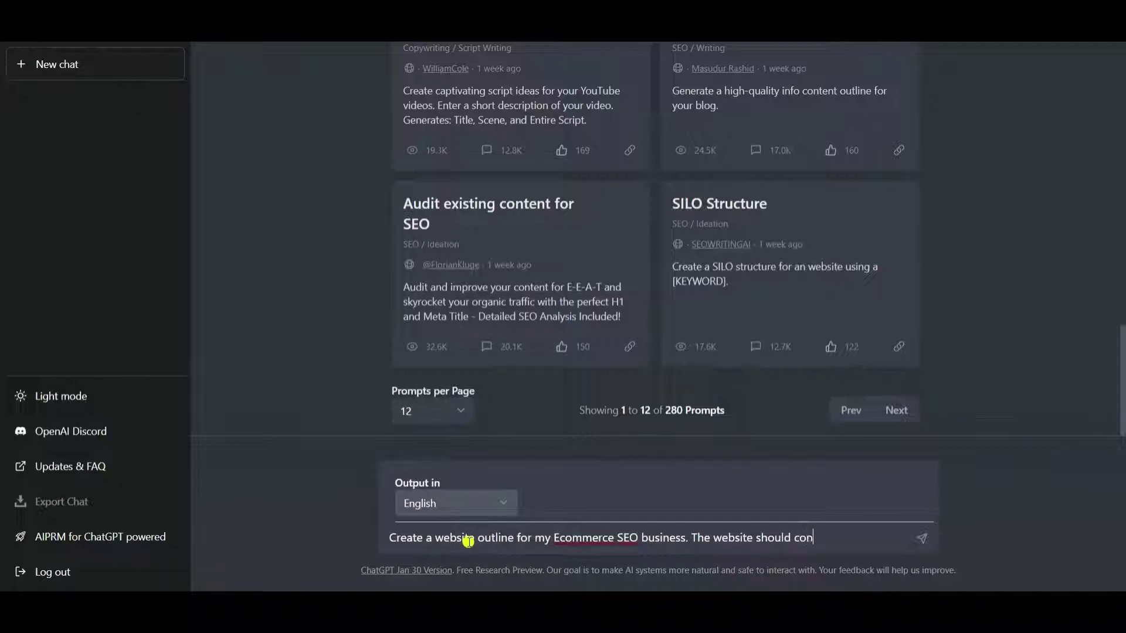
type("tain at")
type("les")
type("ast 6 page")
type("s")
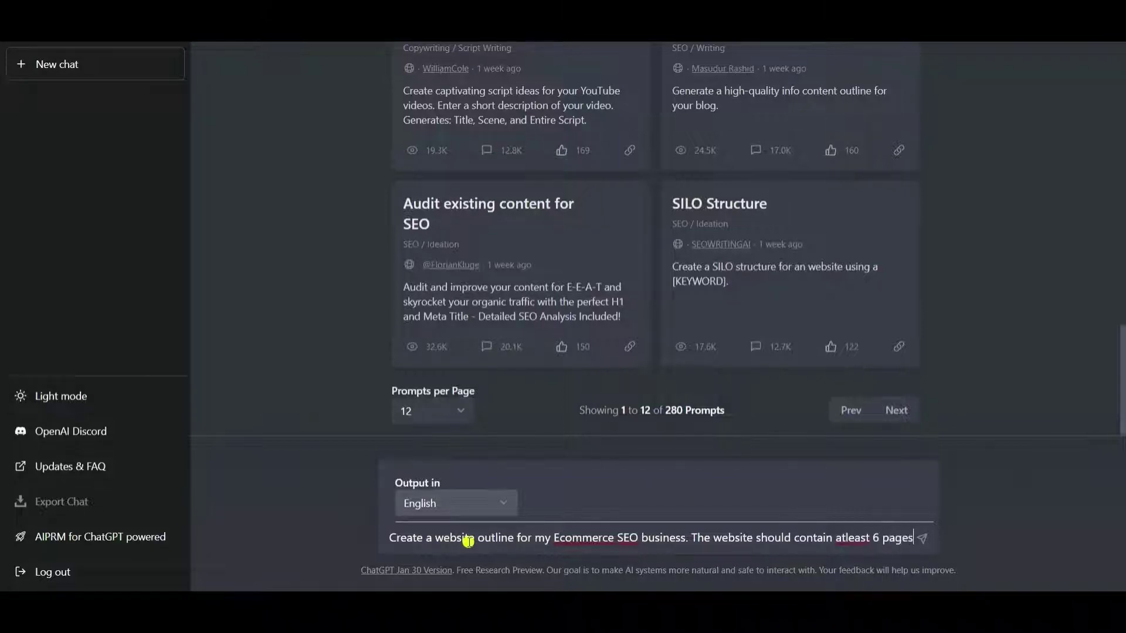
key("Return")
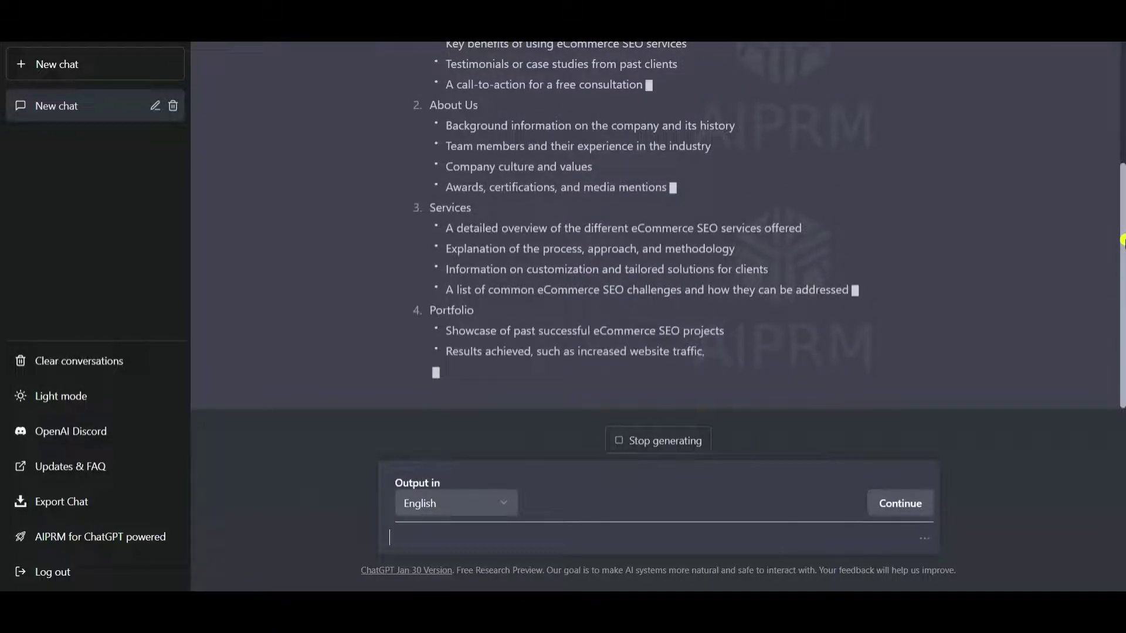
scroll(1094, 150, "up", 3)
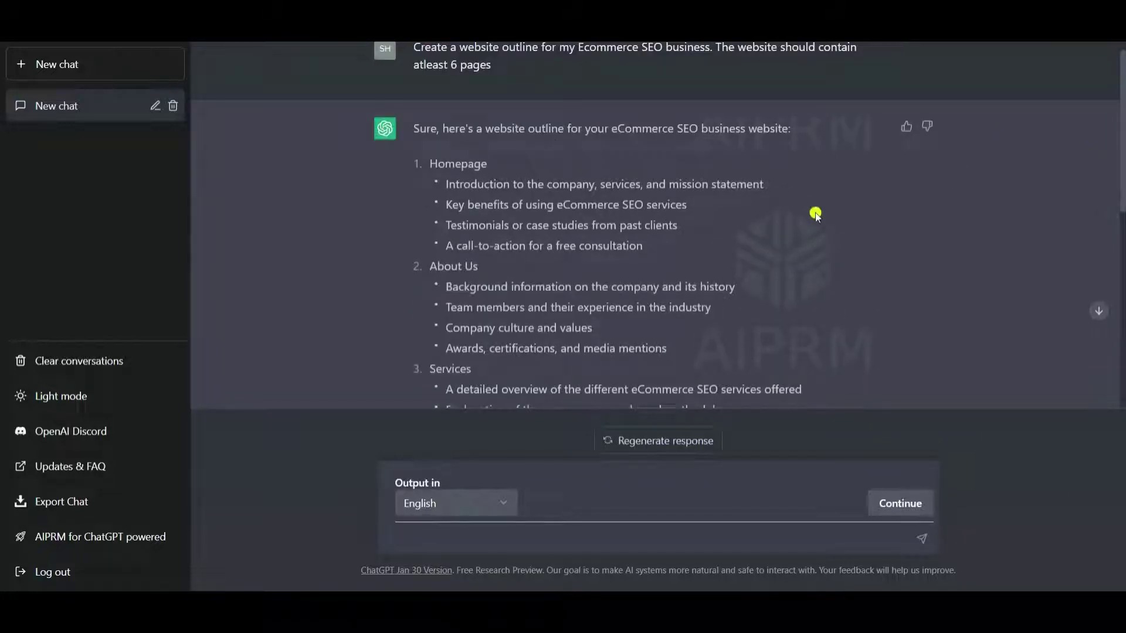
scroll(536, 273, "down", 2)
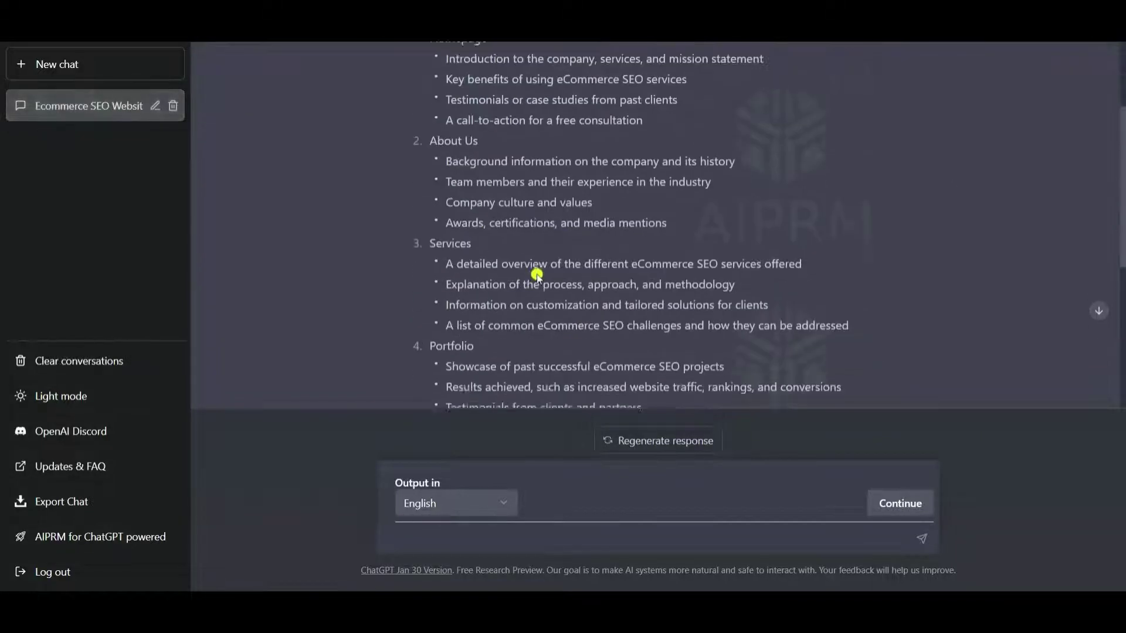
scroll(498, 276, "down", 2)
scroll(400, 290, "down", 2)
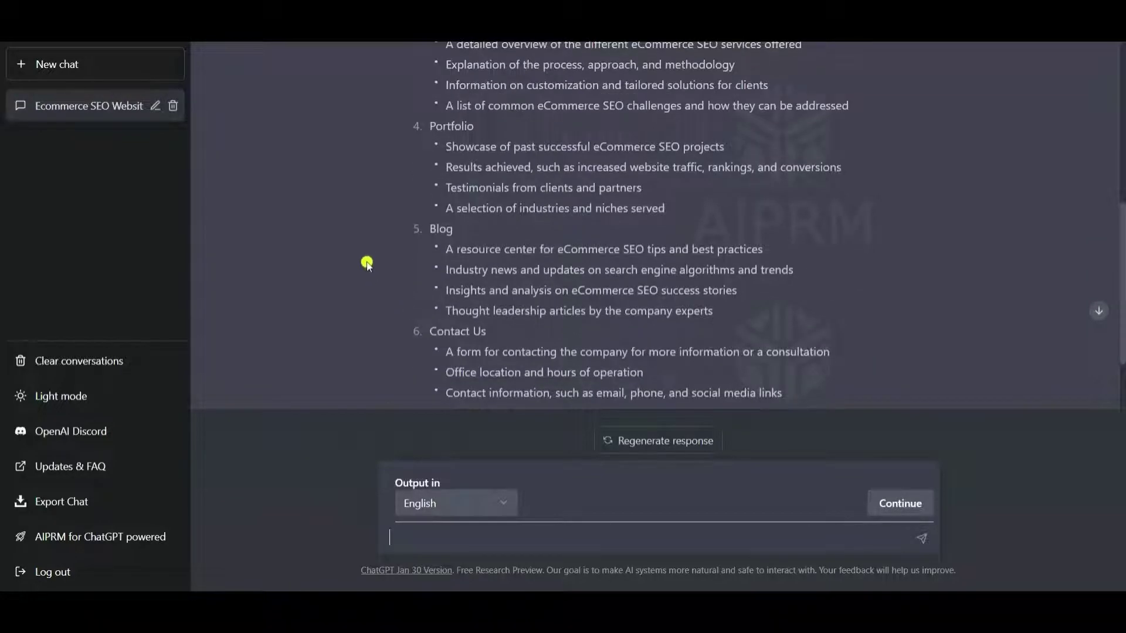
scroll(455, 275, "down", 2)
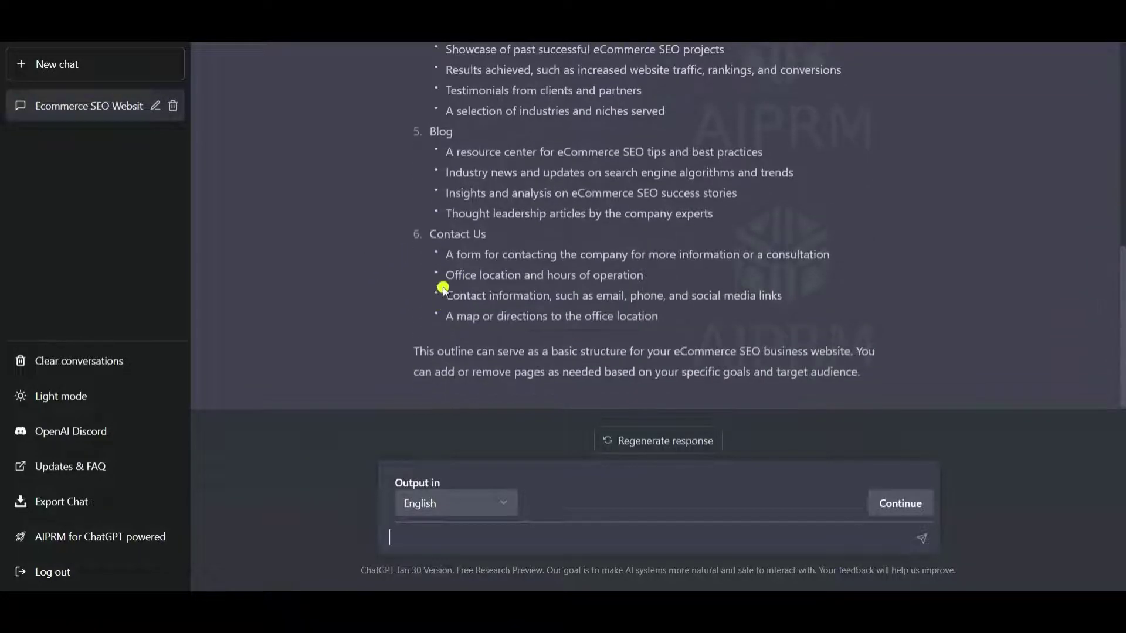
scroll(732, 293, "up", 5)
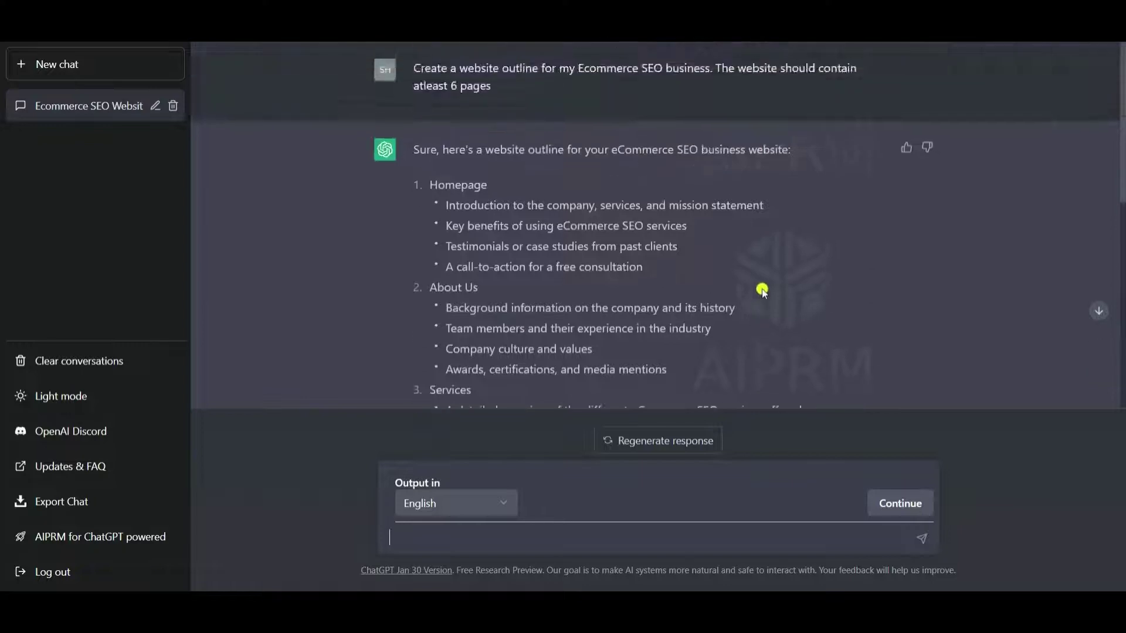
left_click(1121, 267)
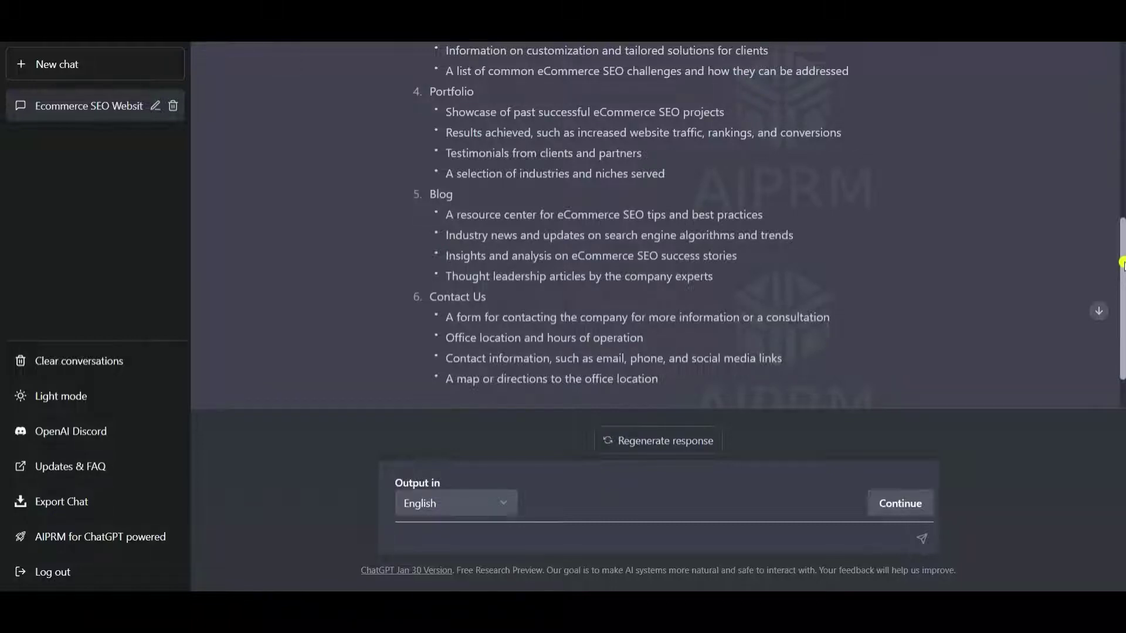
Ask ChatGPT to create an outline for the website's Homepage hero section
type("Create a outline for the websige")
key("BackSpace")
key("BackSpace")
type("te Homegae")
key("BackSpace")
key("BackSpace")
key("BackSpace")
key("BackSpace")
type("page here section")
key("Return")
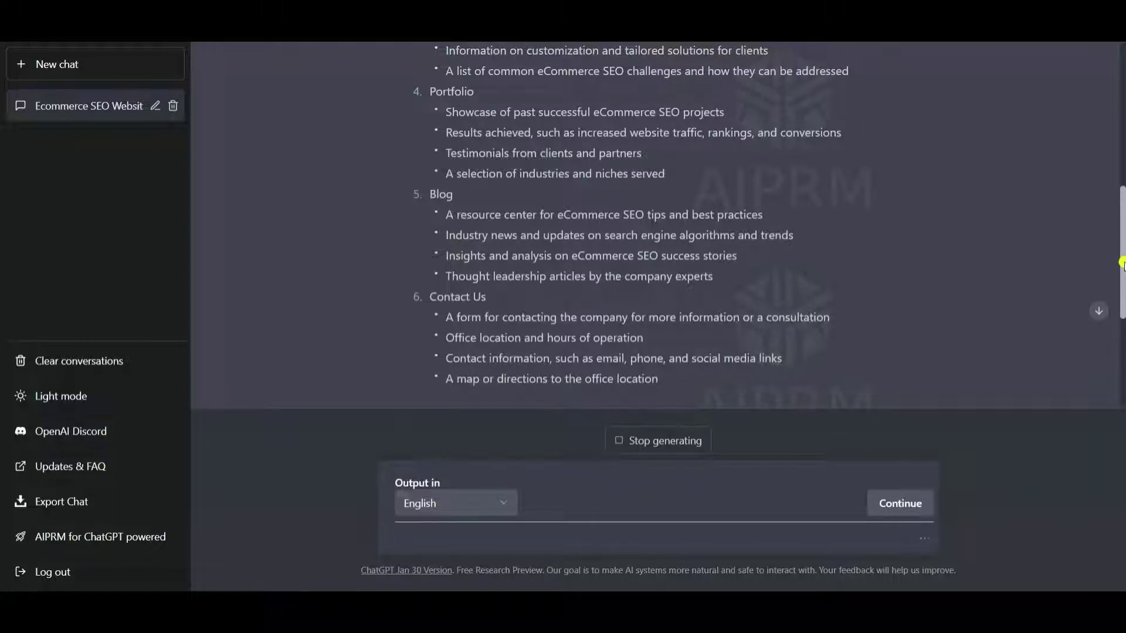
Read through the five-part hero outline, highlighting 'attention' and the Hero action item
scroll(583, 221, "down", 5)
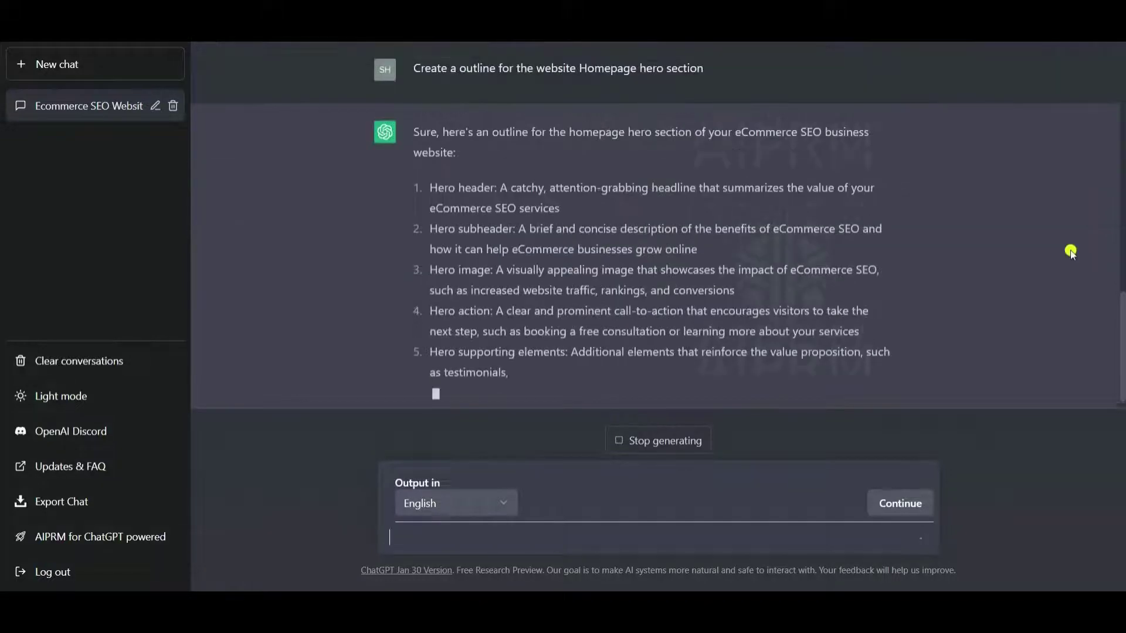
double_click(572, 238)
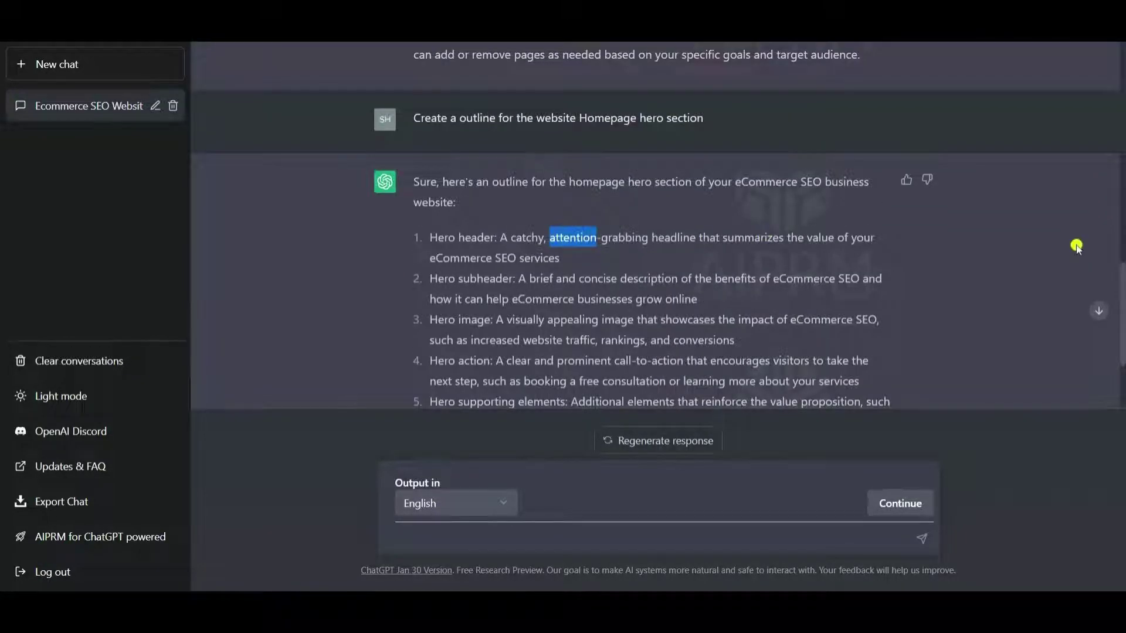
left_click(461, 276)
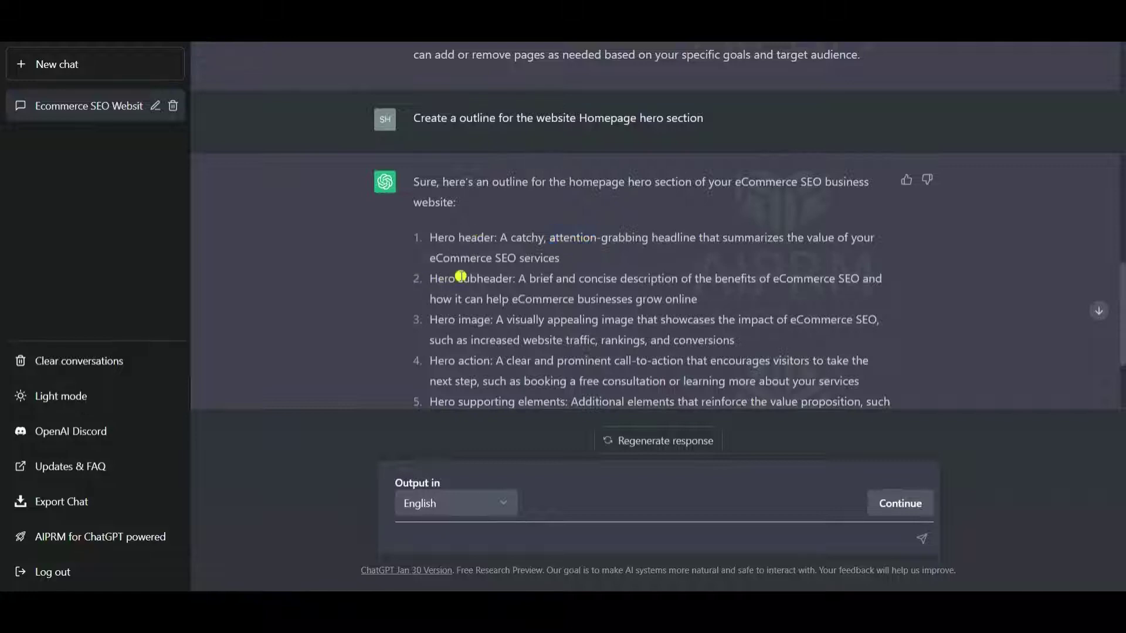
scroll(455, 285, "down", 1)
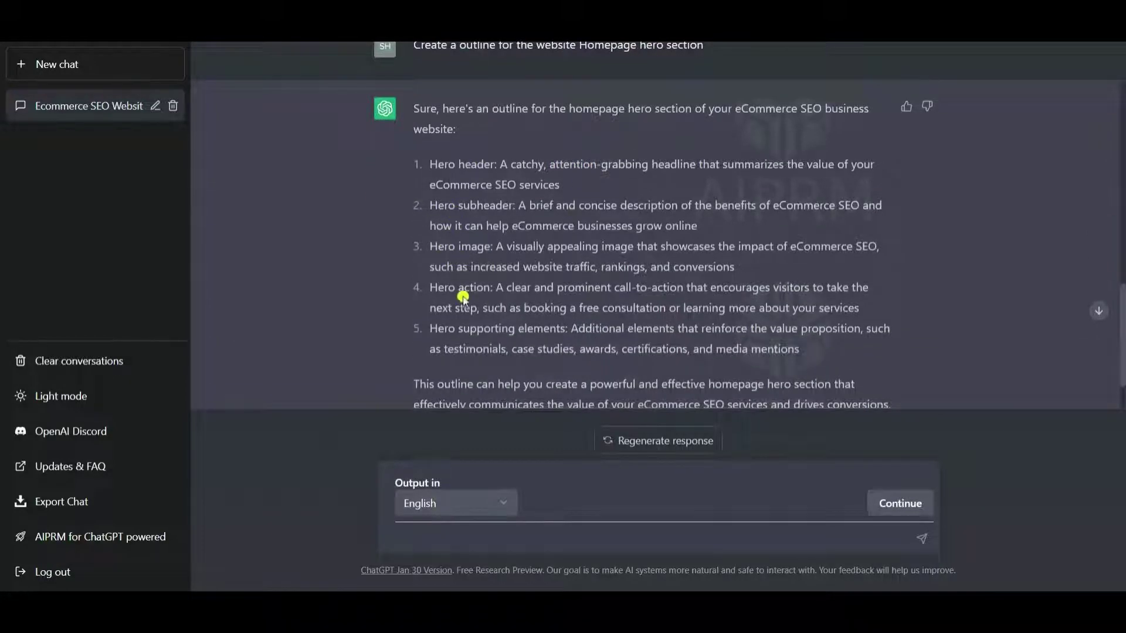
left_click_drag(434, 287, 504, 288)
left_click(508, 329)
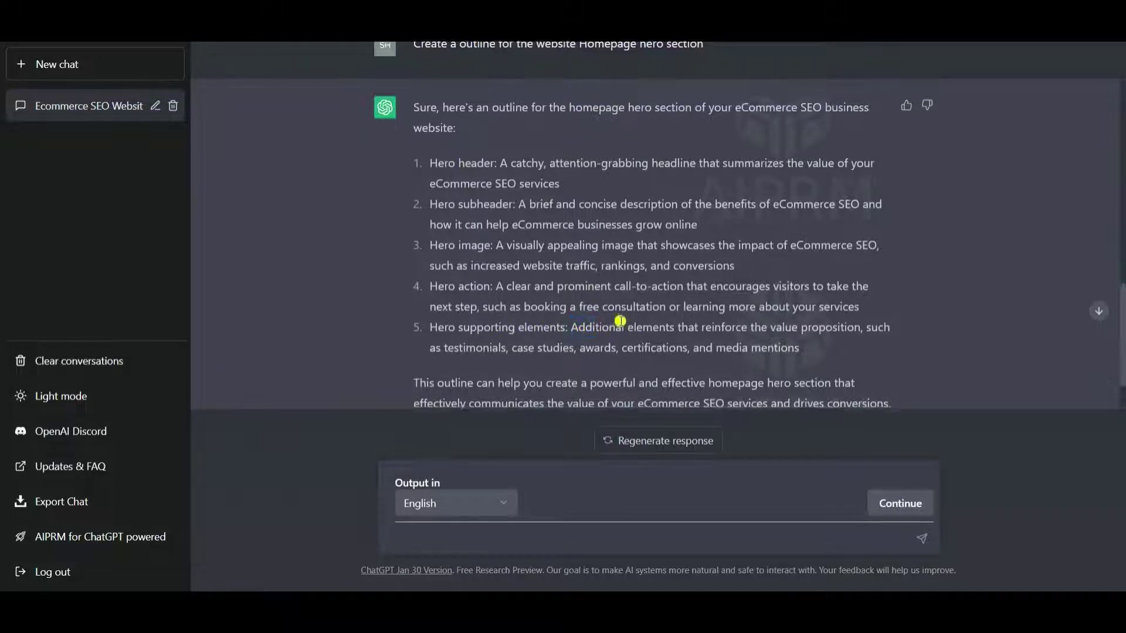
scroll(619, 323, "down", 1)
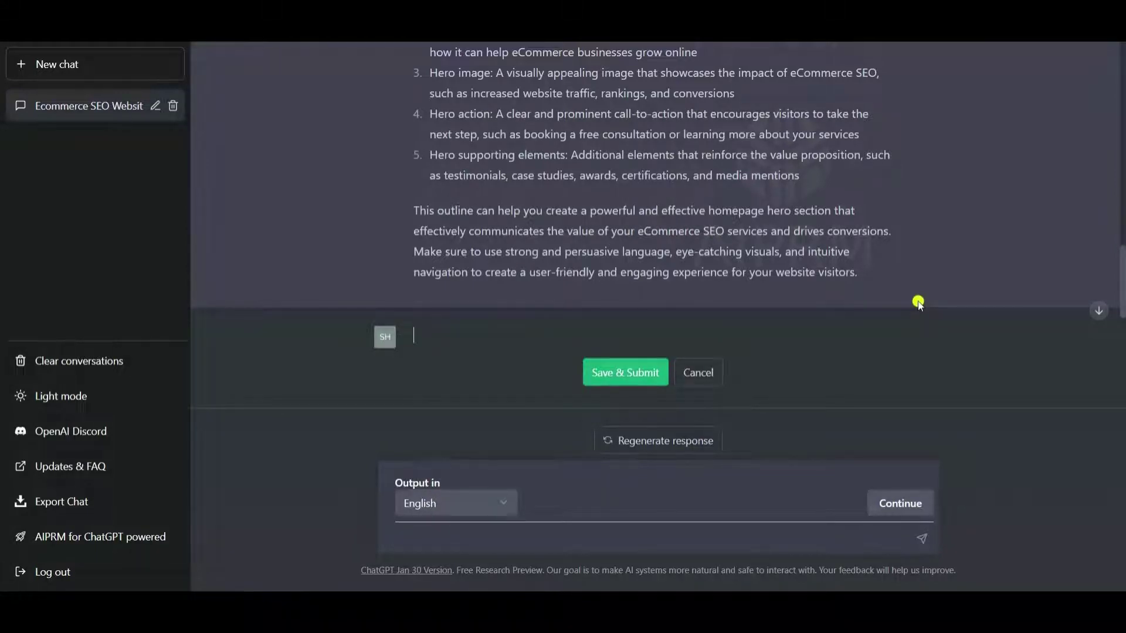
Change the earlier message to 'Please suggest a Theme for our website' and resubmit it
type("Please suggest a Theme ofor our website")
key("Return")
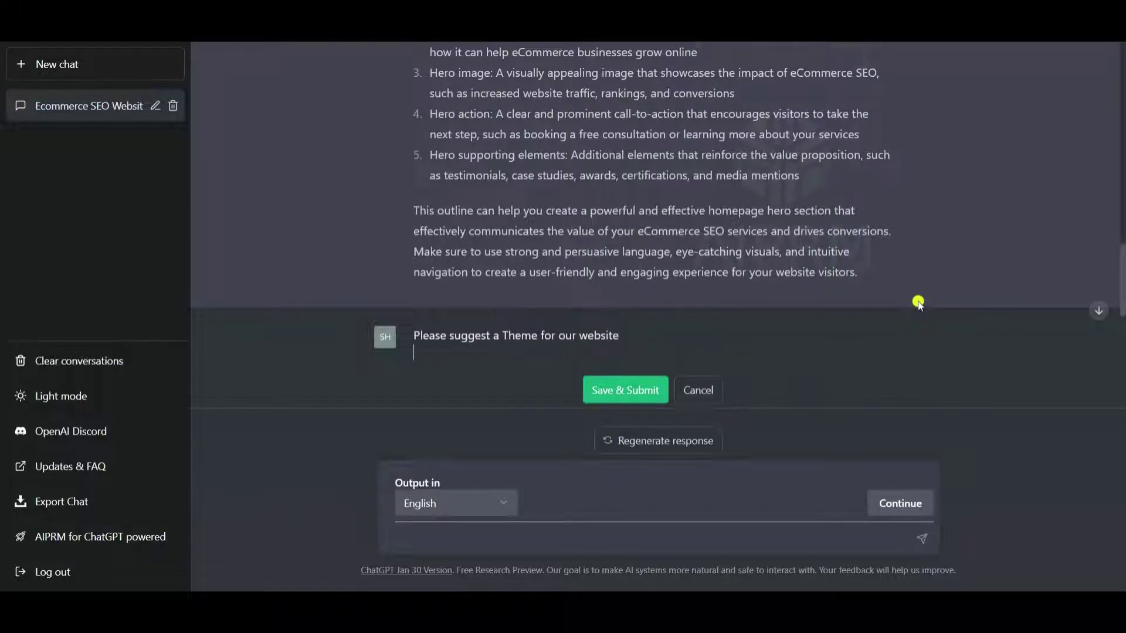
left_click(639, 398)
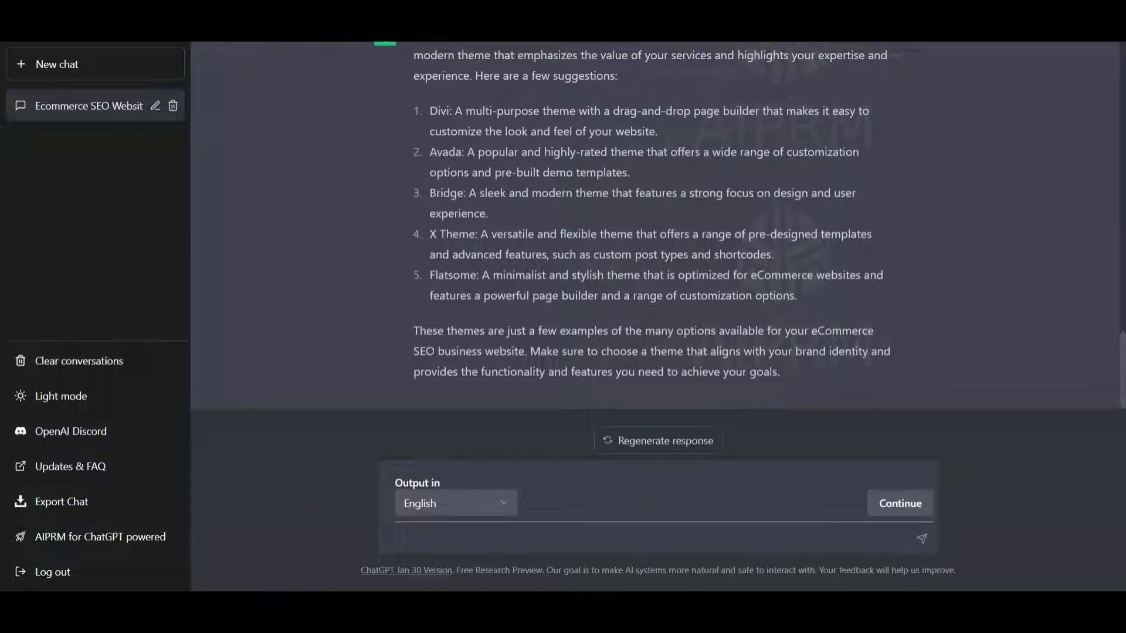
left_click(526, 540)
Ask 'Please suggest some plugins for our website' and highlight the Contact Form 7 recommendation
type("Please suggest")
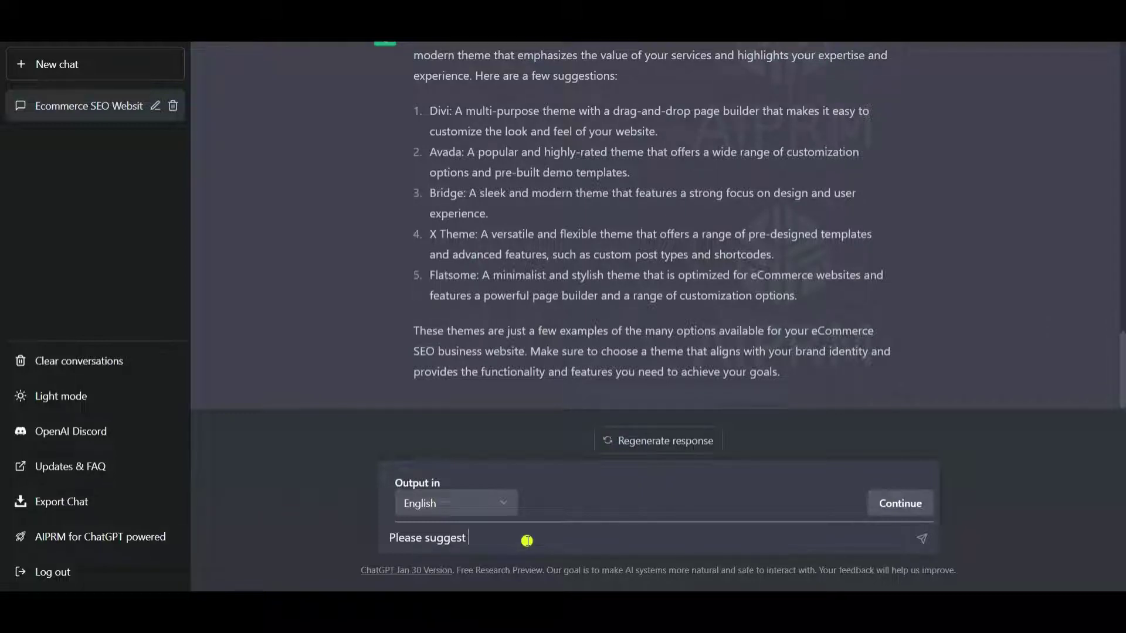
type("some plugins for our website")
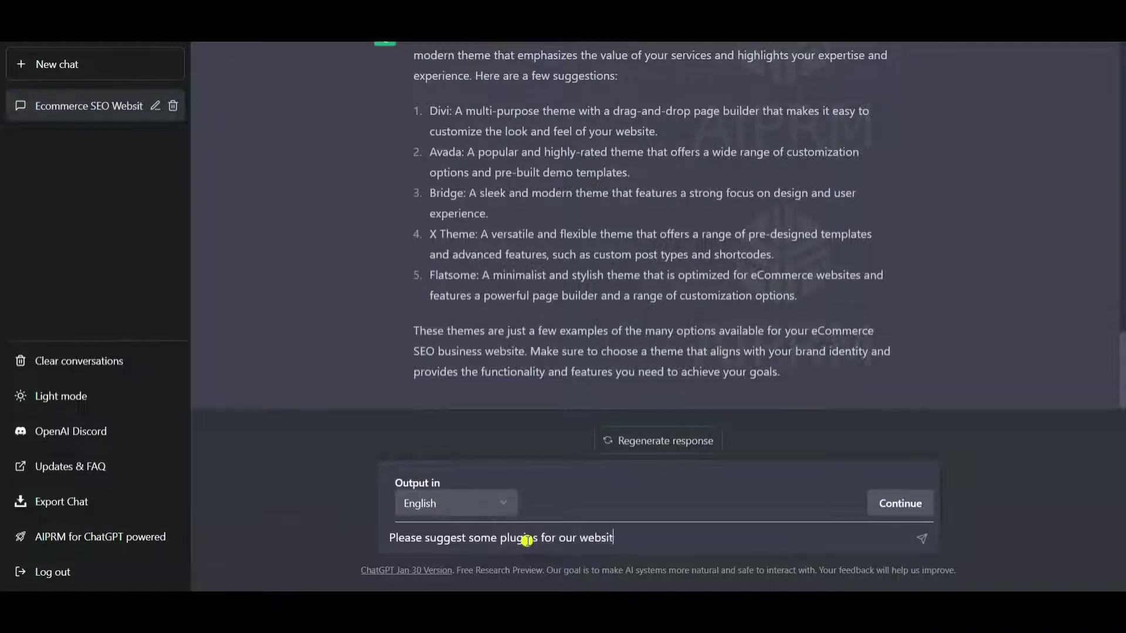
key("Return")
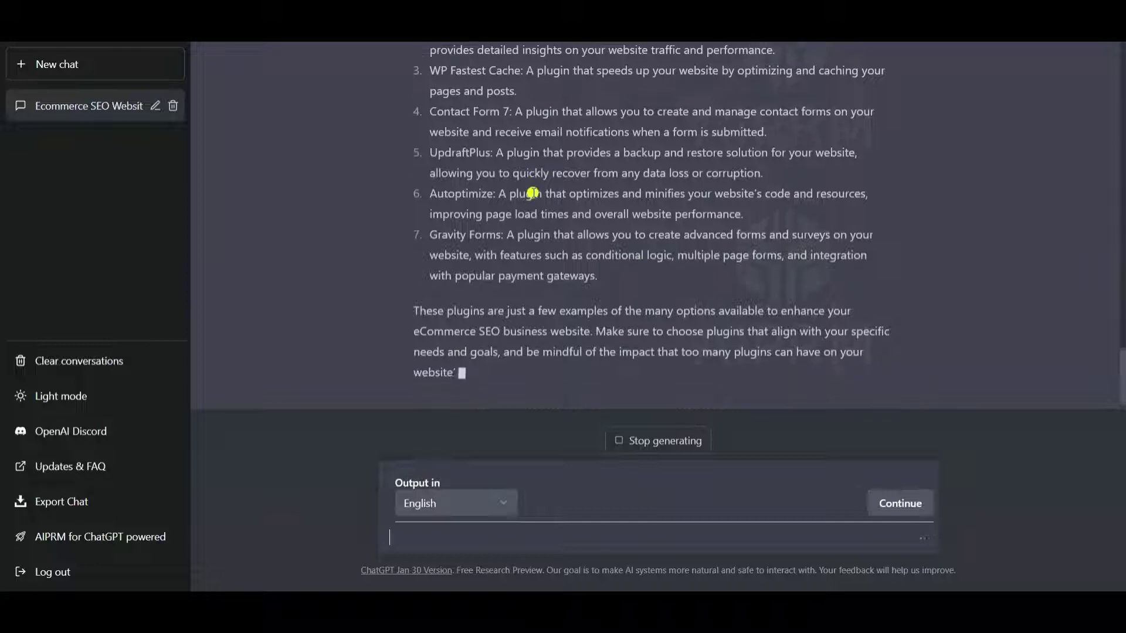
scroll(533, 192, "up", 1)
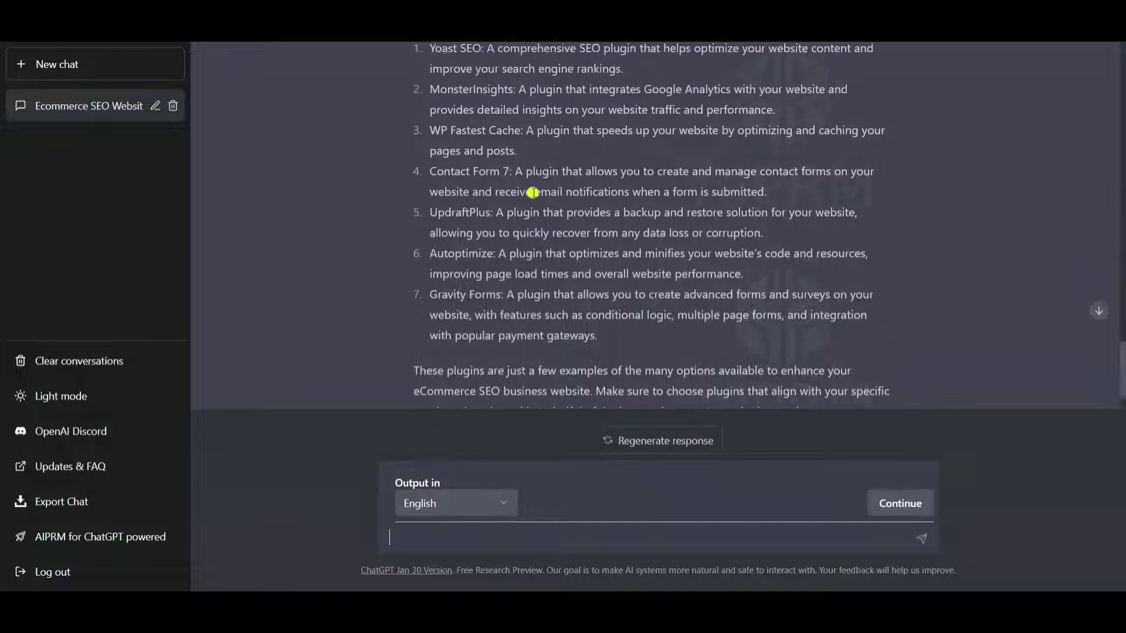
triple_click(486, 185)
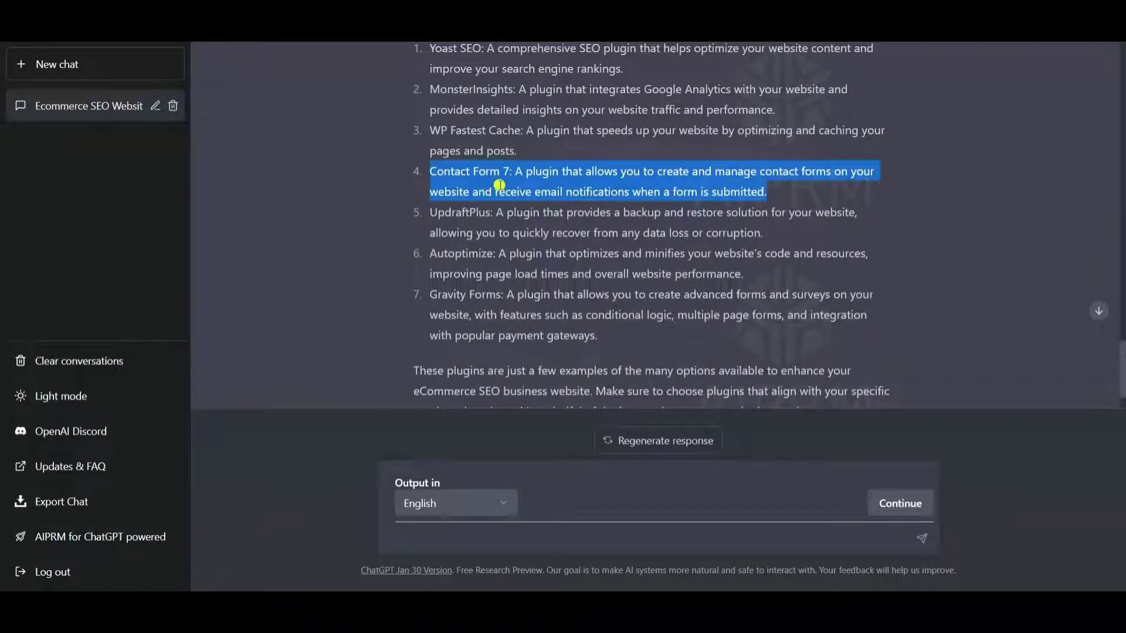
left_click(563, 216)
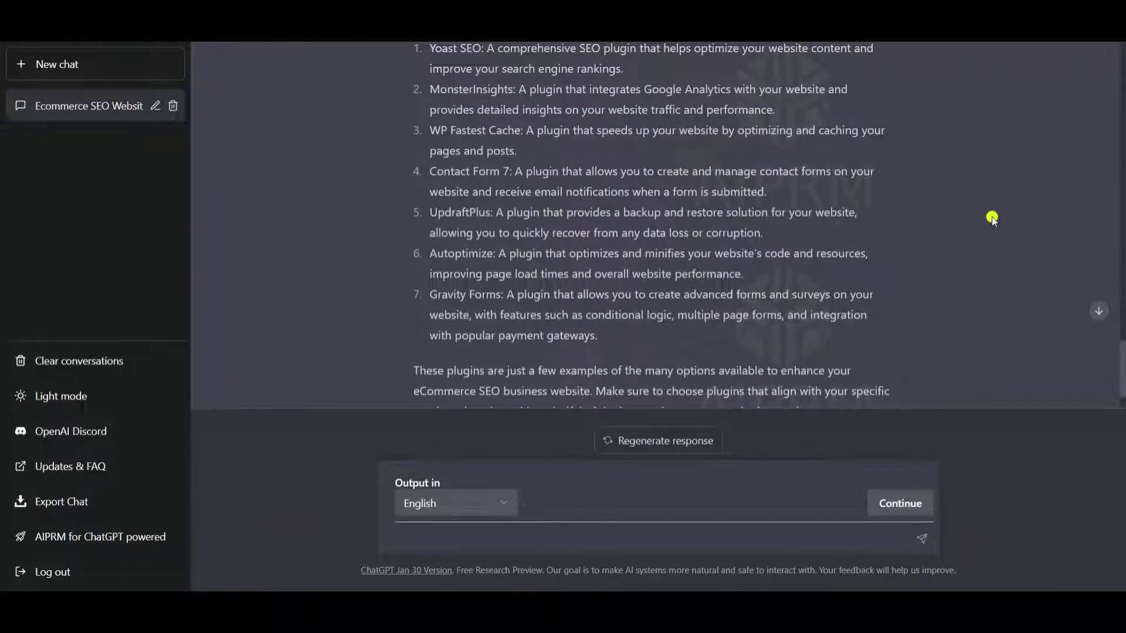
Send 'Generate a color scheme for our website' to get primary, secondary, accent and background colors
scroll(990, 218, "down", 1)
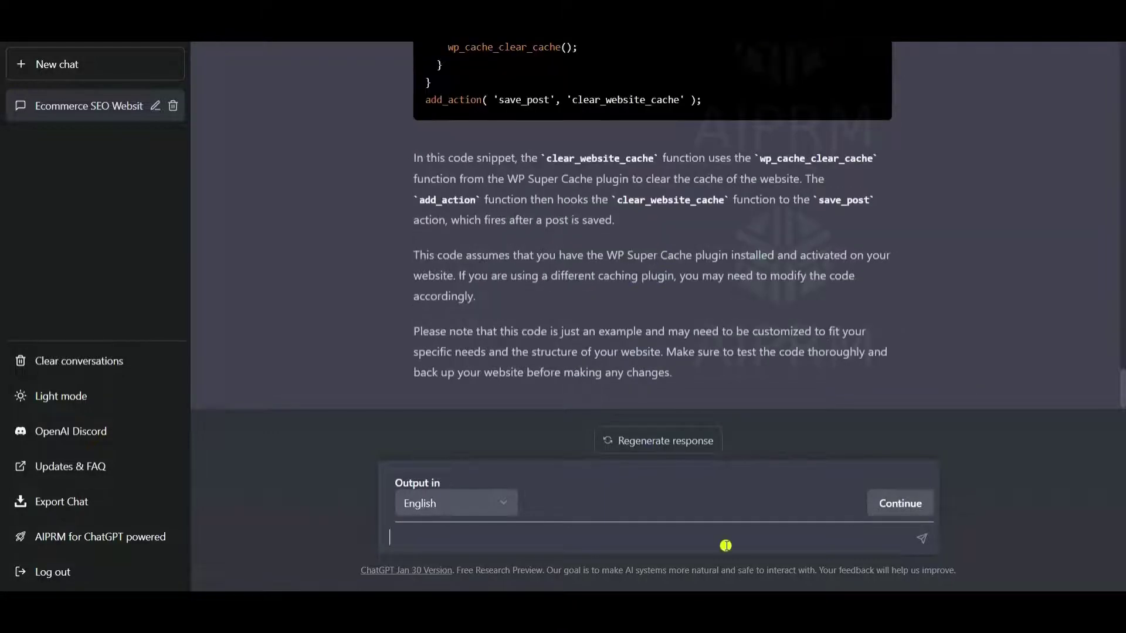
type("Generate a color scheme ")
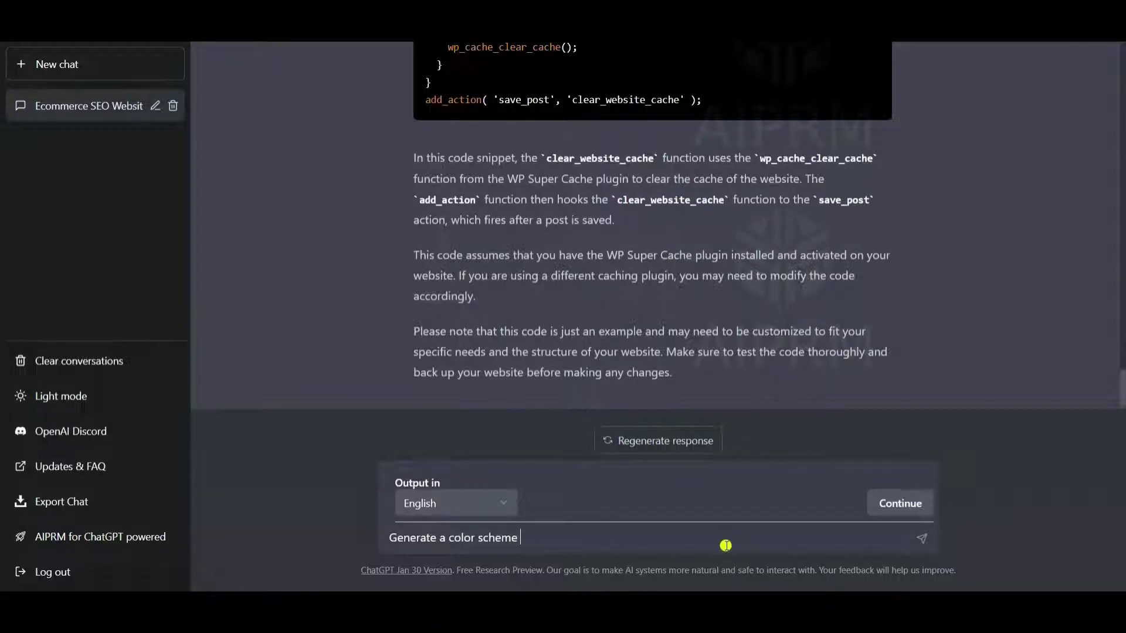
type("for our website")
key("Return")
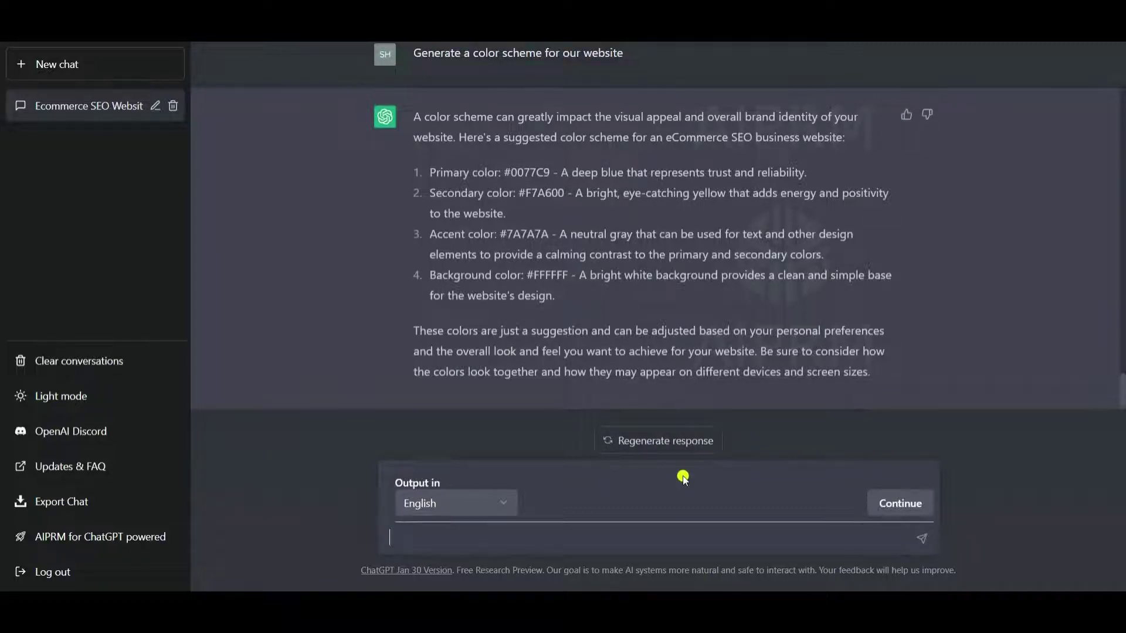
Send 'Write the website About Us page content.' without the stray word
type("Write the website About ")
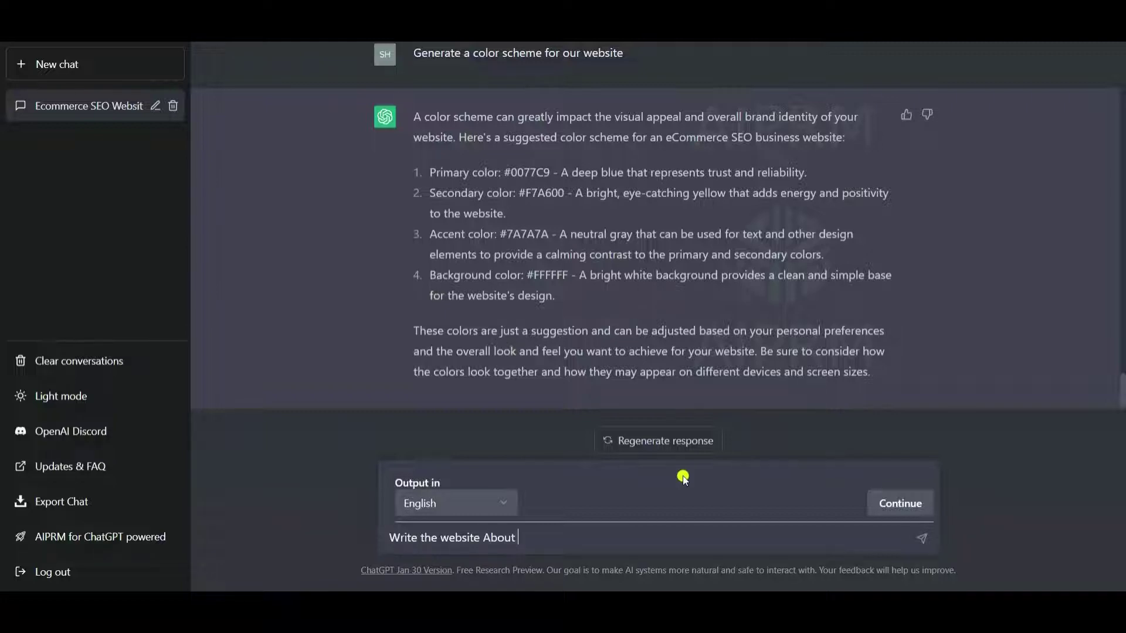
type("Us page content. Sad")
key("BackSpace")
key("BackSpace")
key("BackSpace")
key("BackSpace")
key("Return")
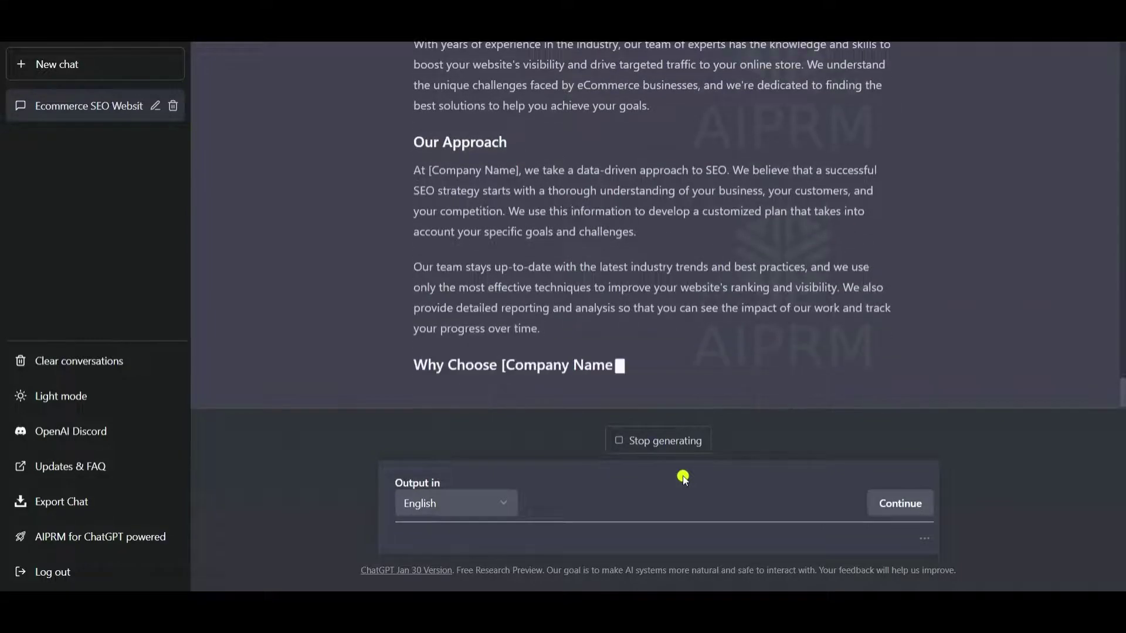
Scroll through the About Us reply to review its Welcome, Our Approach and Why Choose sections
scroll(620, 366, "up", 1)
scroll(620, 366, "up", 5)
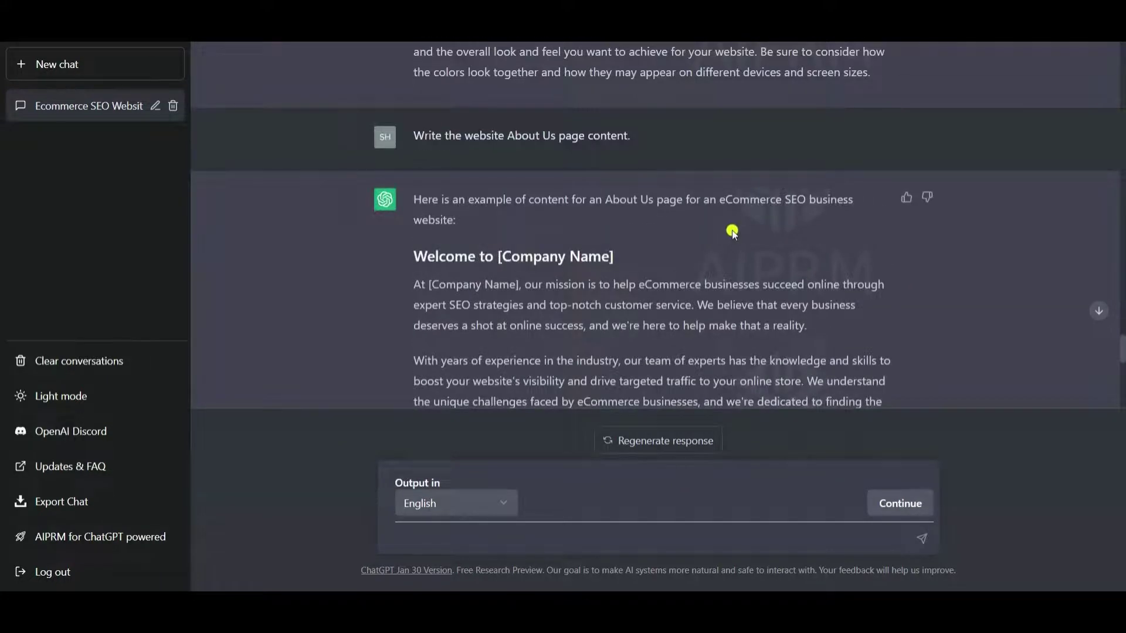
scroll(737, 222, "down", 10)
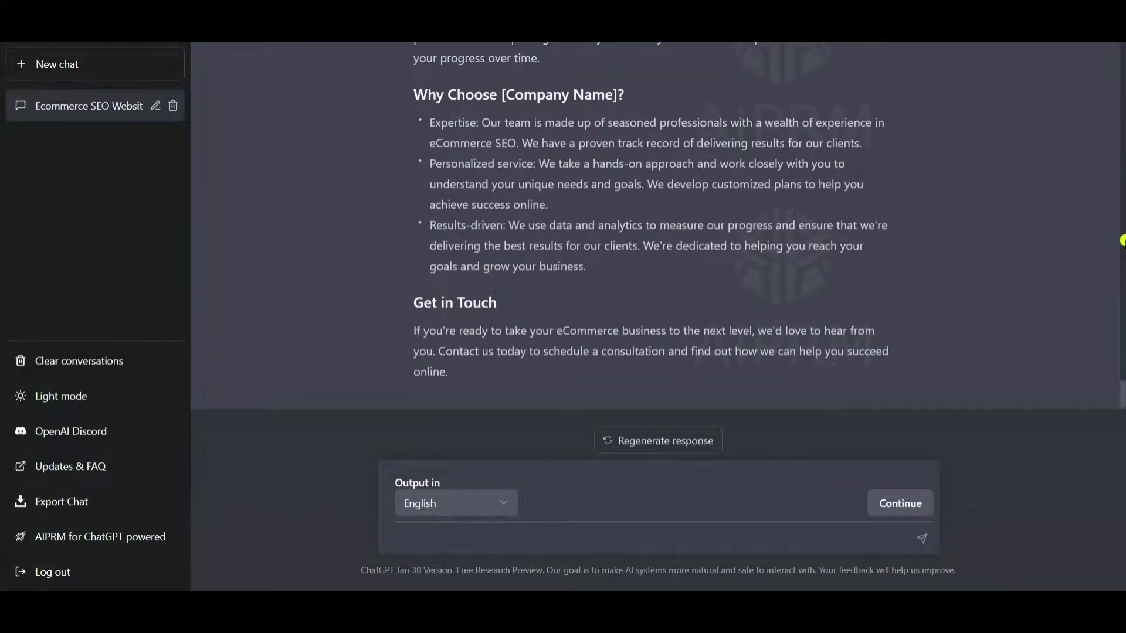
scroll(629, 208, "up", 3)
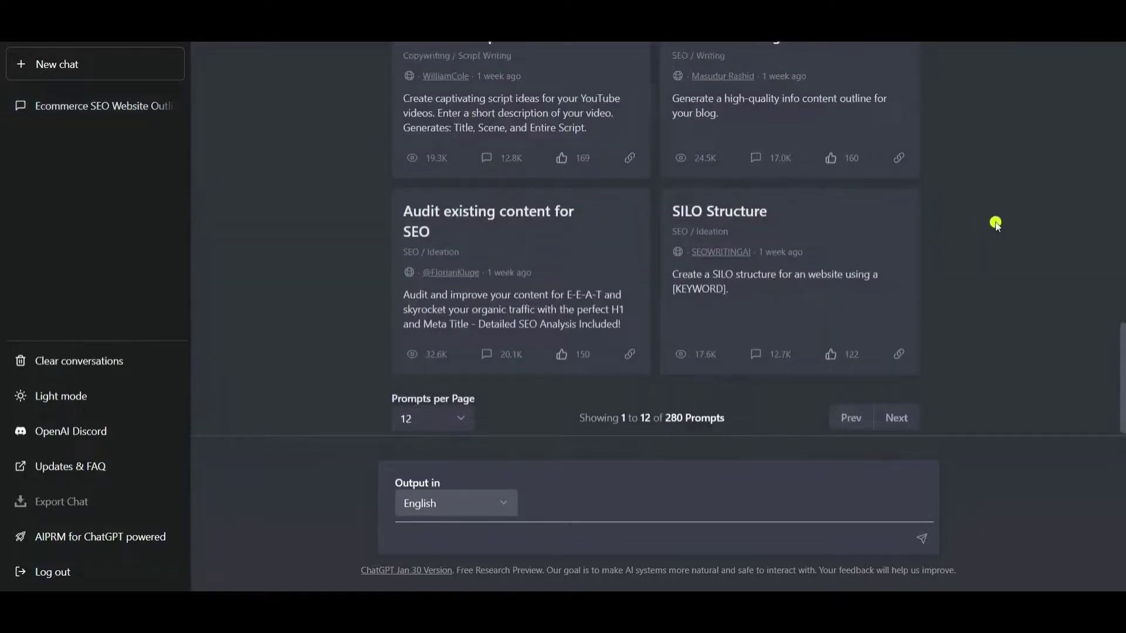
scroll(995, 221, "up", 10)
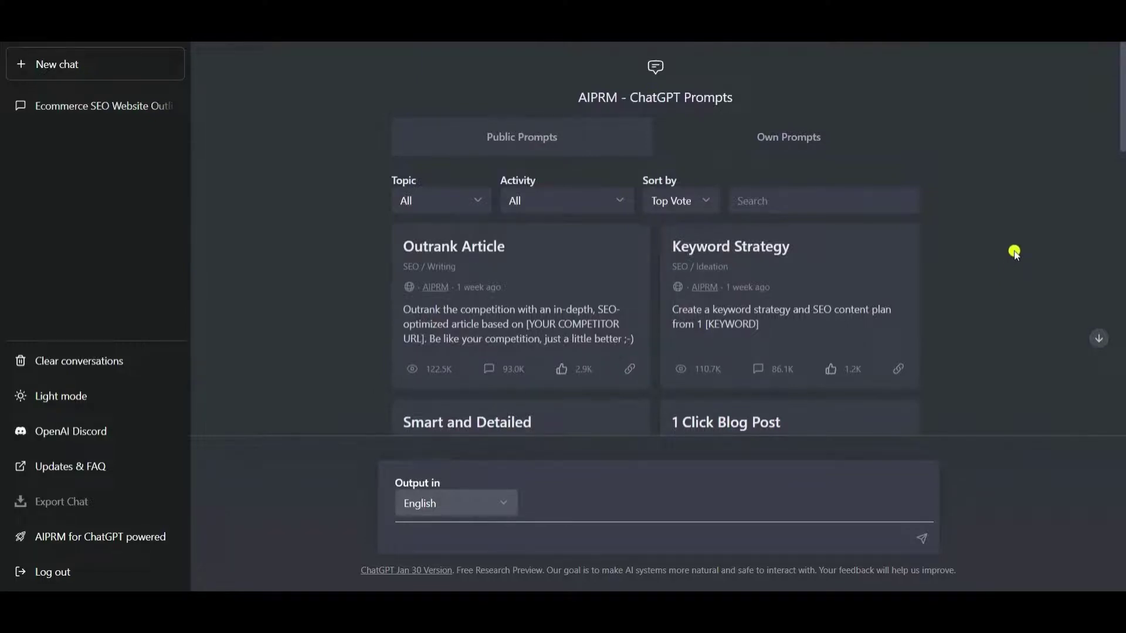
scroll(1113, 53, "down", 1)
scroll(1078, 118, "up", 1)
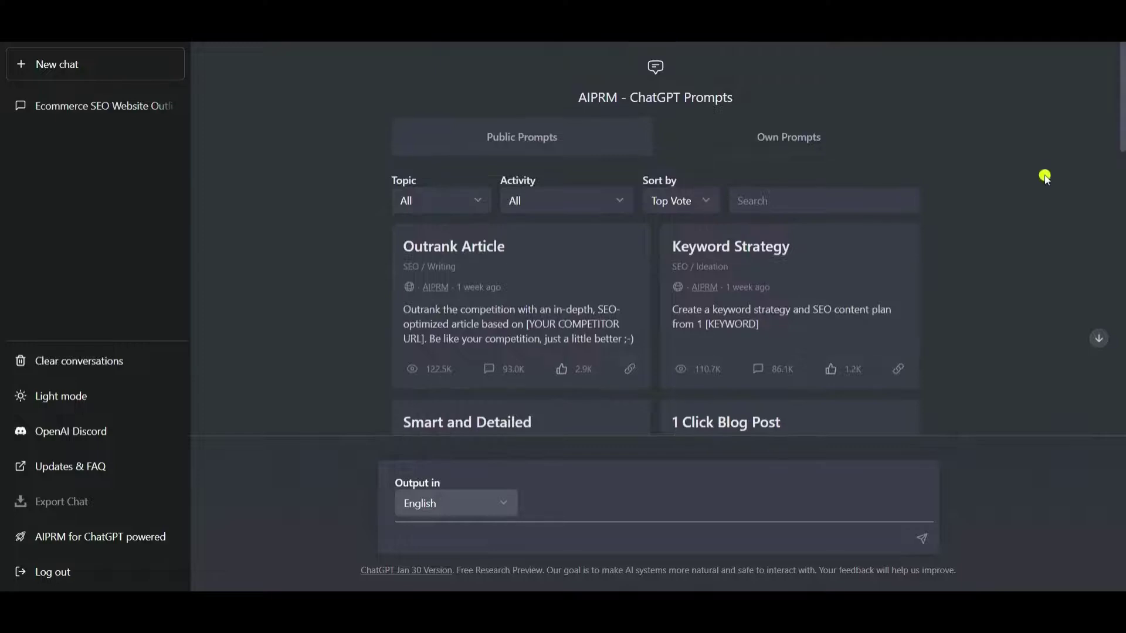